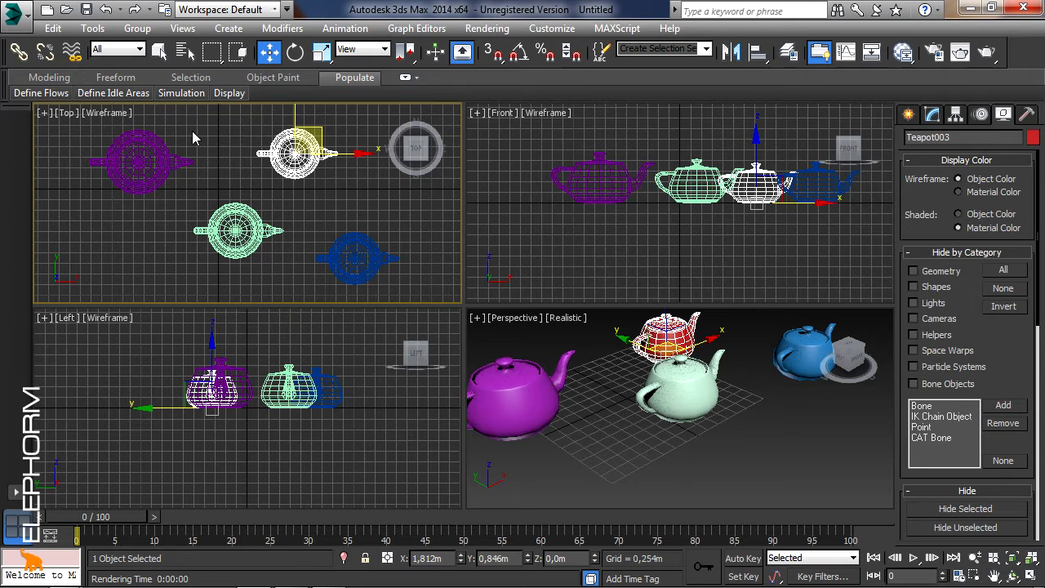
Group the red and light green teapots under the name Mon_groupe.
drag(268, 115, 214, 264)
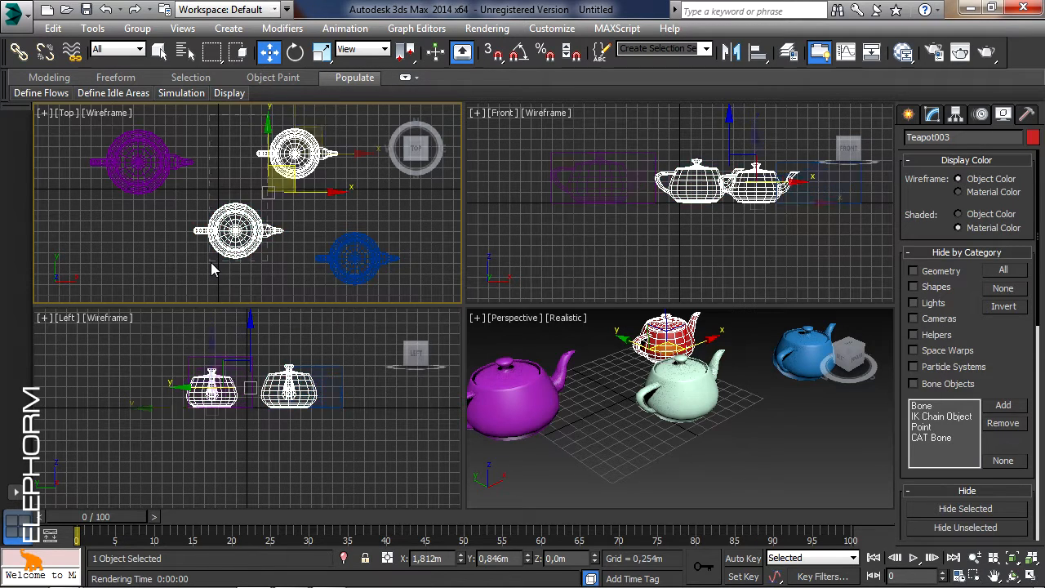
click(137, 28)
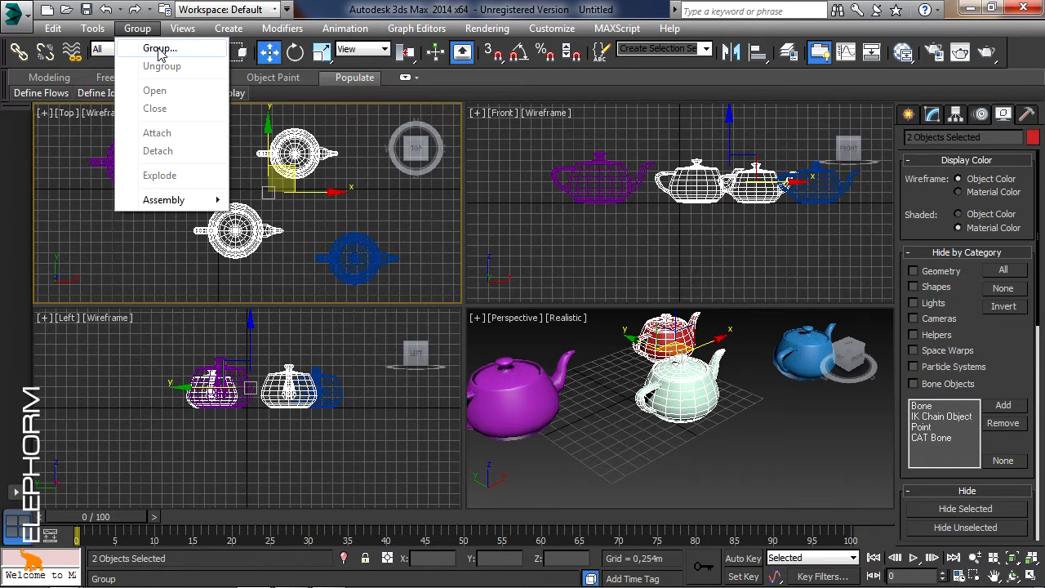
click(159, 48)
drag(484, 260, 490, 181)
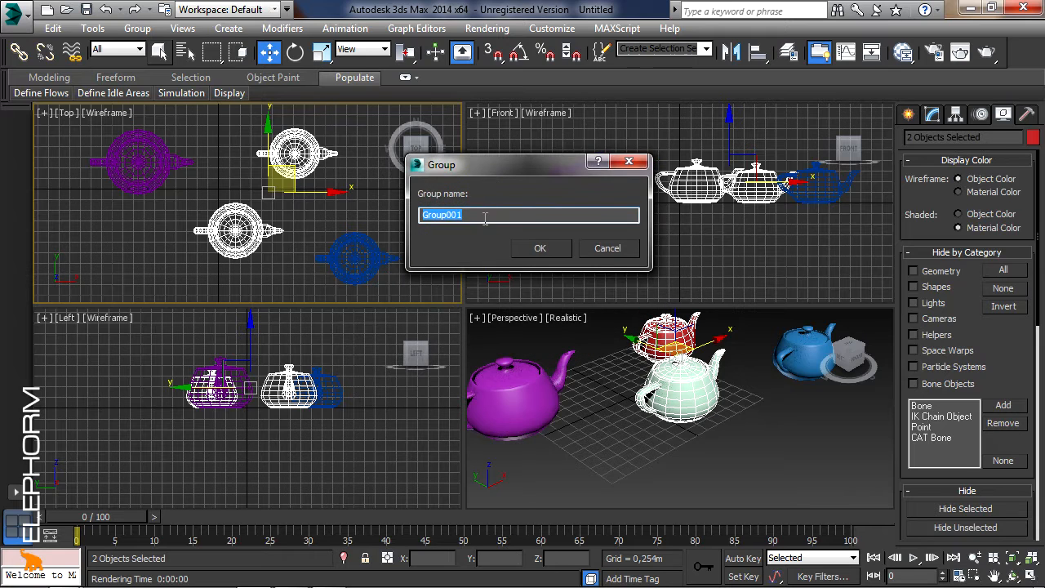
text(Mon_g)
click(539, 251)
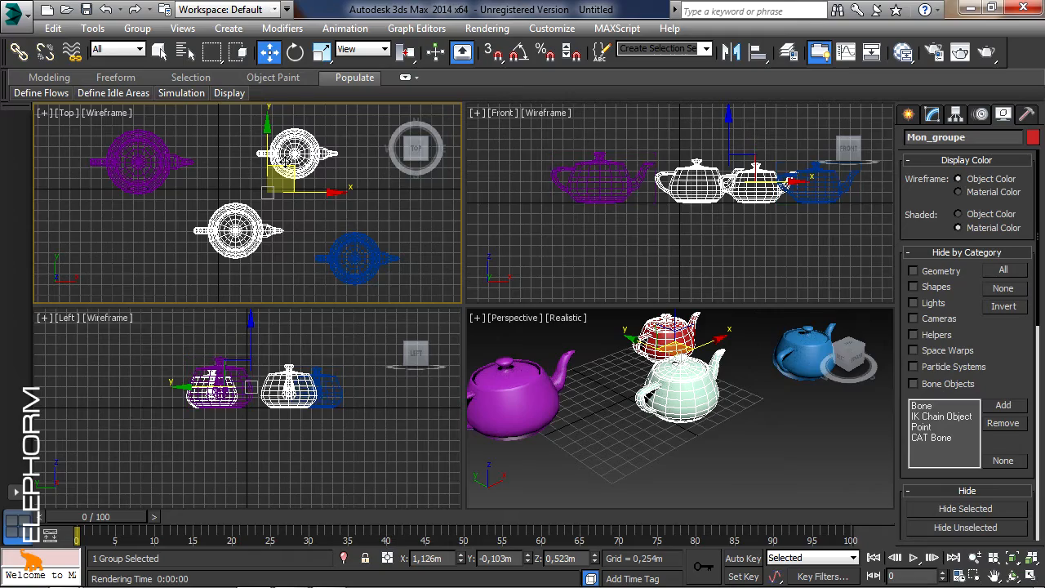
Move Mon_groupe to about X 1.03 m, Y -0.59 m in the Top view, and compare selecting it with selecting the ungrouped teapots.
mouse_move(295, 197)
mouse_down()
mouse_move(331, 211)
mouse_move(270, 209)
mouse_move(295, 188)
mouse_move(288, 173)
mouse_move(278, 178)
mouse_move(292, 182)
mouse_up()
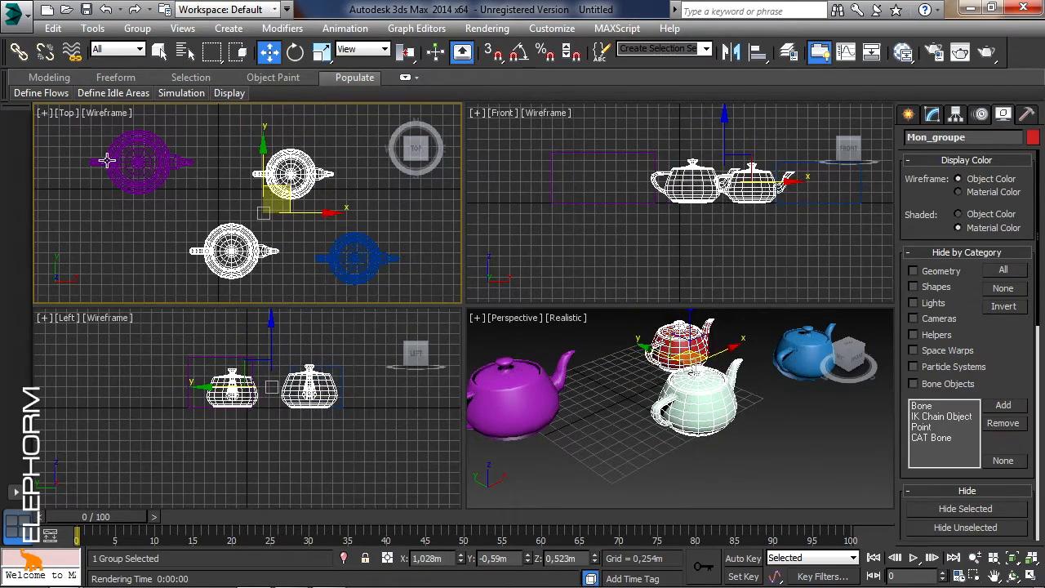
click(132, 165)
click(236, 241)
click(361, 271)
click(233, 260)
click(129, 159)
click(233, 249)
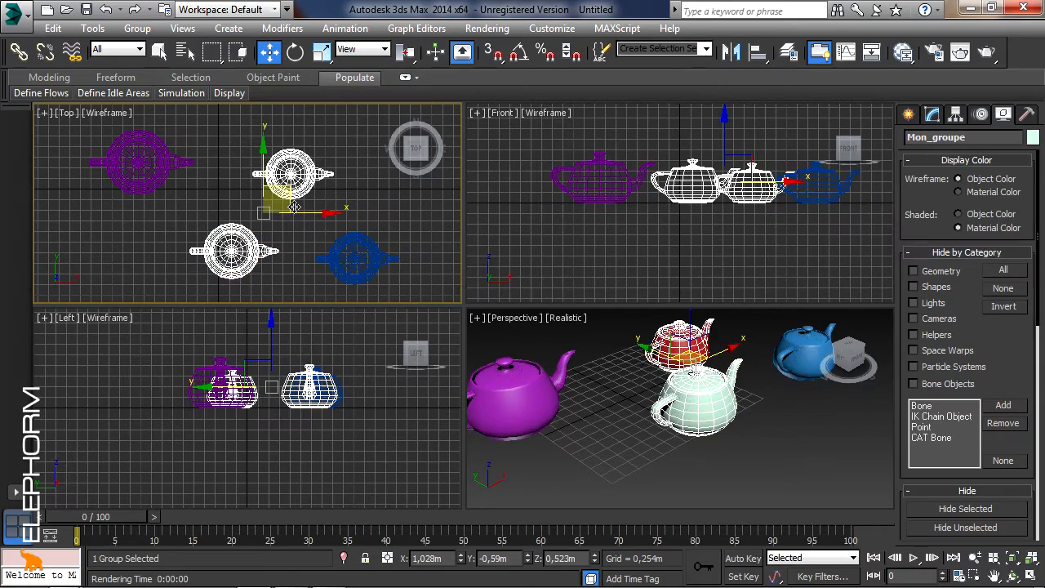
Reposition Mon_groupe at about X 1.26 m, Y -0.39 m in the Top view.
drag(292, 205, 313, 191)
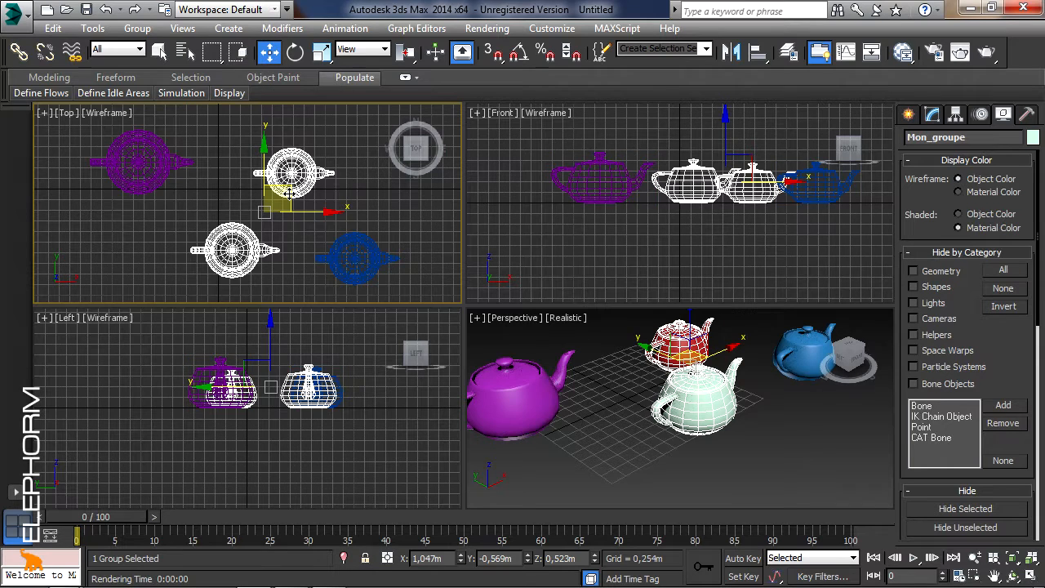
key(ctrl+z)
key(ctrl+y)
Try rotating and scaling Mon_groupe as a whole in the Top view, undoing the transformations.
click(295, 51)
drag(320, 239, 351, 272)
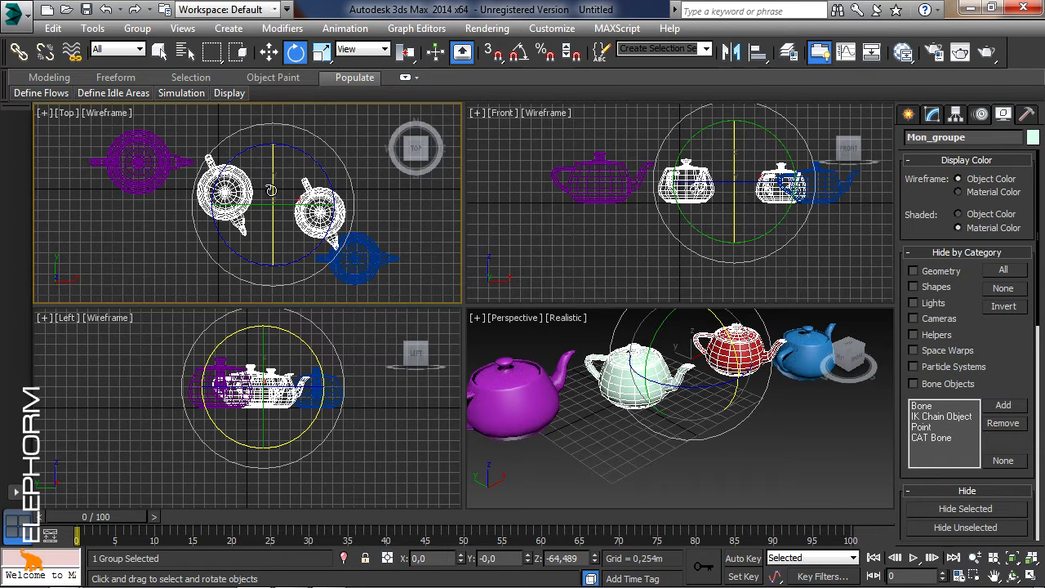
key(ctrl+z)
key(r)
key(ctrl+z)
key(ctrl+z)
mouse_move(296, 187)
mouse_down()
mouse_move(296, 147)
mouse_move(297, 189)
mouse_up()
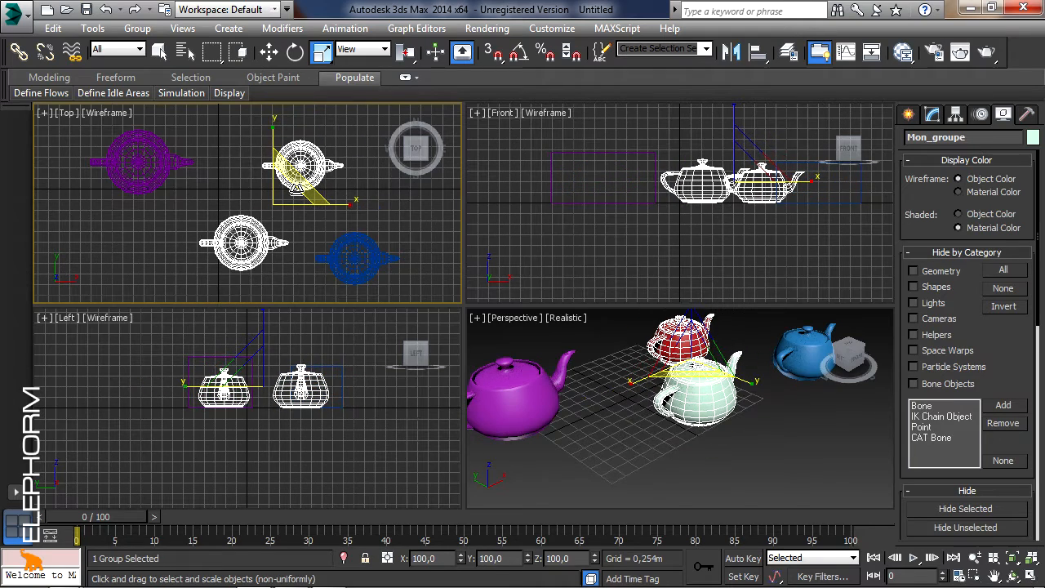
key(w)
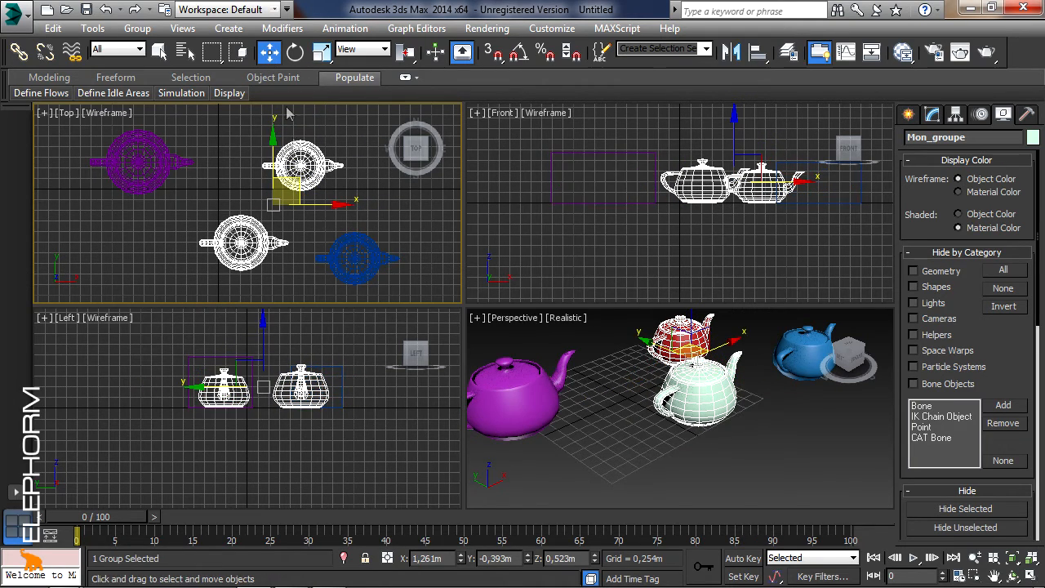
Open Mon_groupe and move the light green teapot close to the red one, at about X 1.41 m, Y -0.52 m.
click(139, 28)
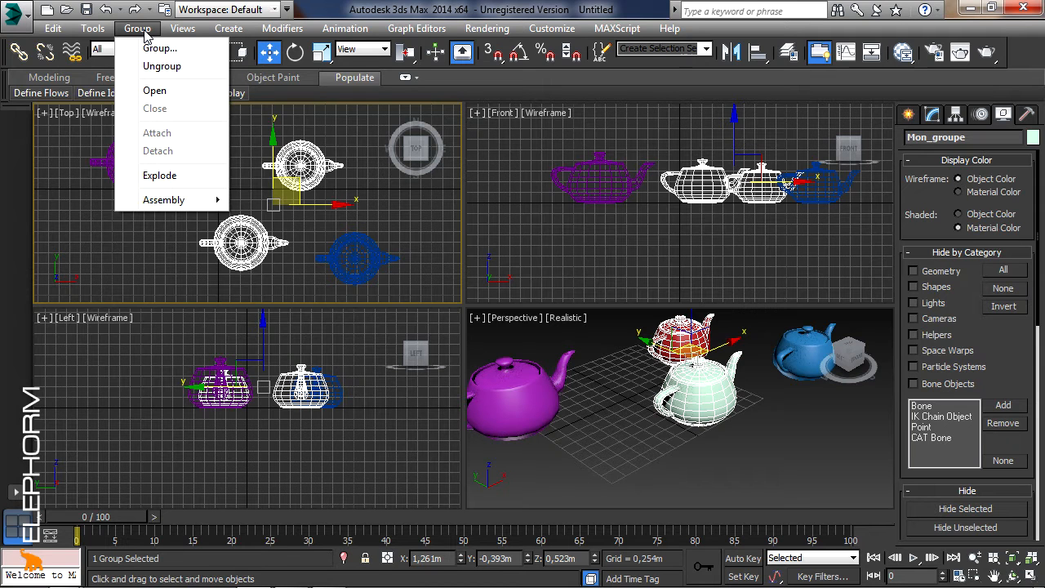
click(155, 90)
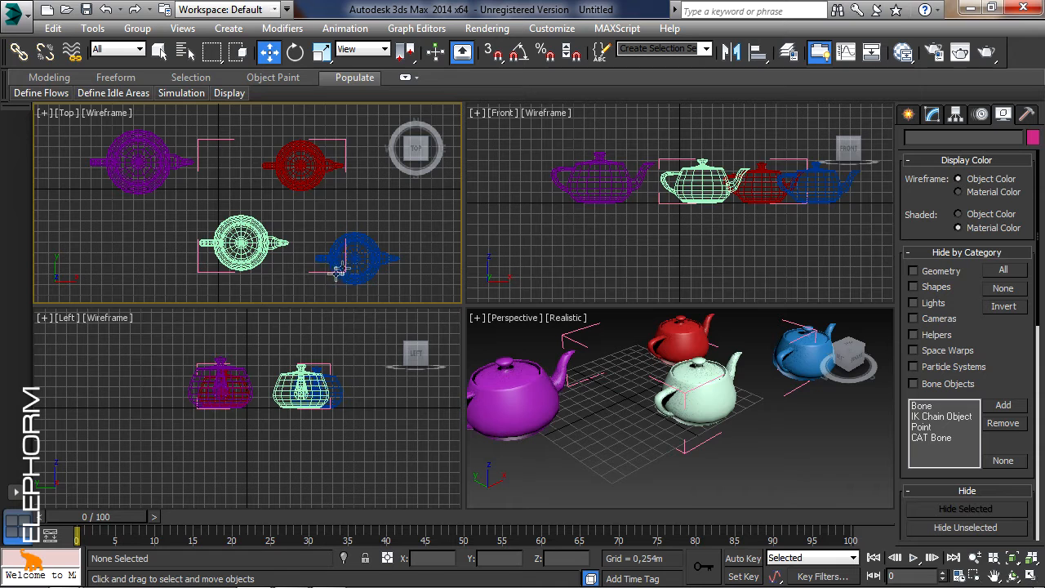
click(254, 236)
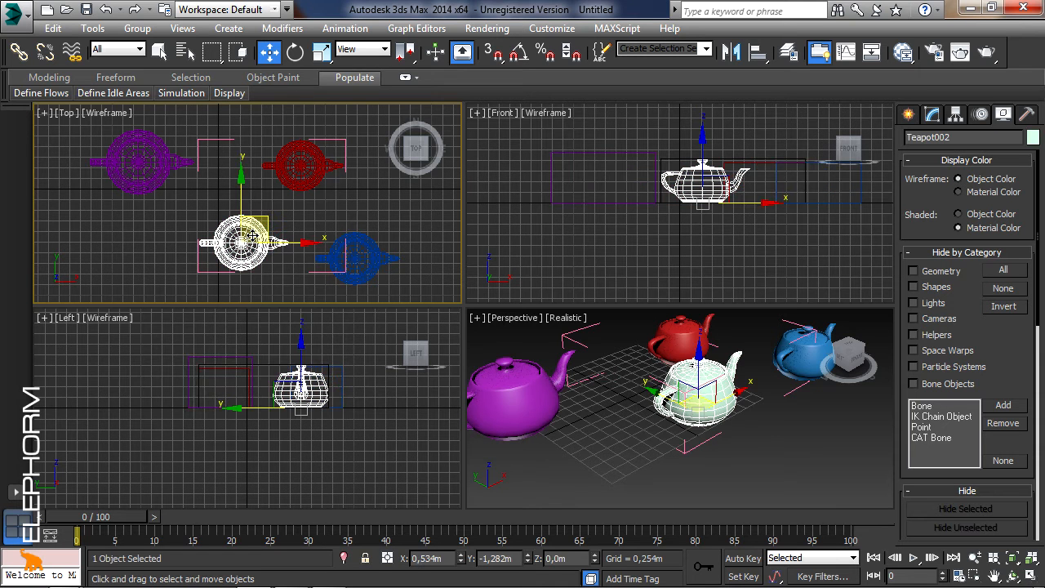
click(277, 230)
click(261, 226)
drag(261, 225, 302, 193)
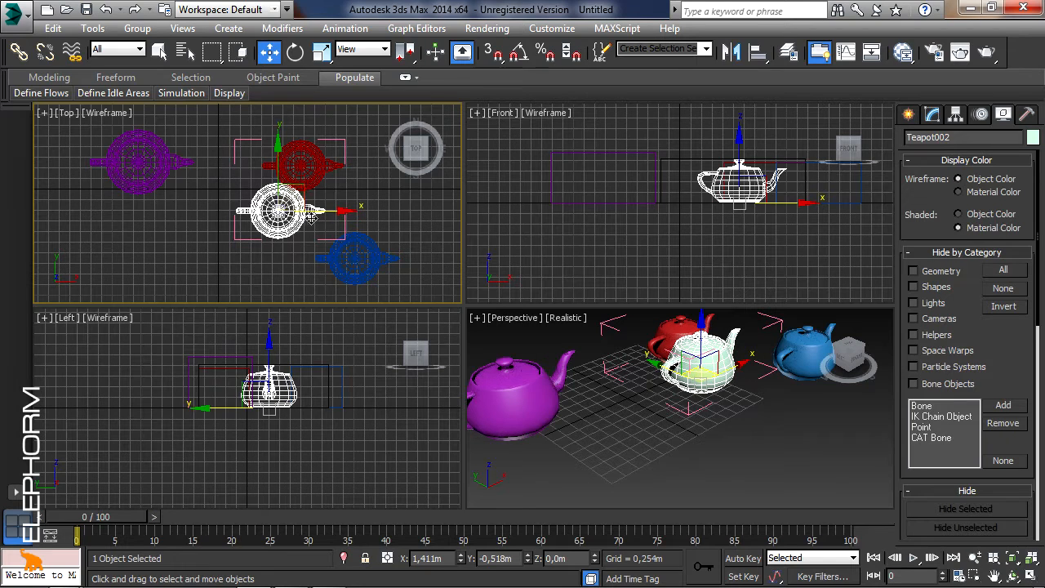
Close Mon_groupe and move the whole group slightly toward the purple teapot in the Top view.
click(150, 29)
click(155, 108)
drag(334, 165, 309, 171)
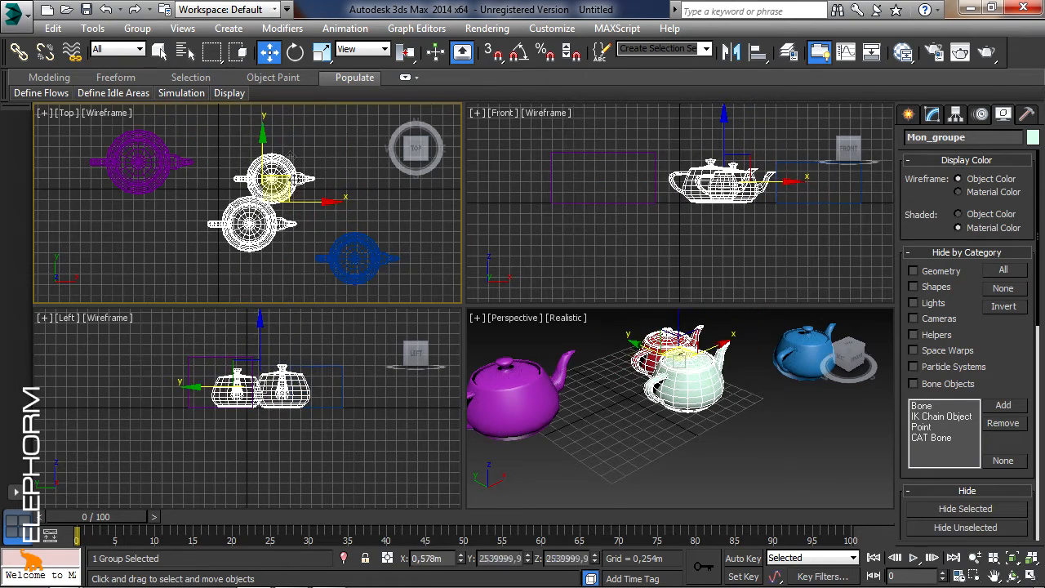
Try rotating the closed group in the Top view and undo the rotation.
click(295, 51)
drag(222, 163, 232, 248)
key(ctrl+z)
Ungroup Mon_groupe and move the red teapot on its own away from the light green one in the Top view.
click(138, 27)
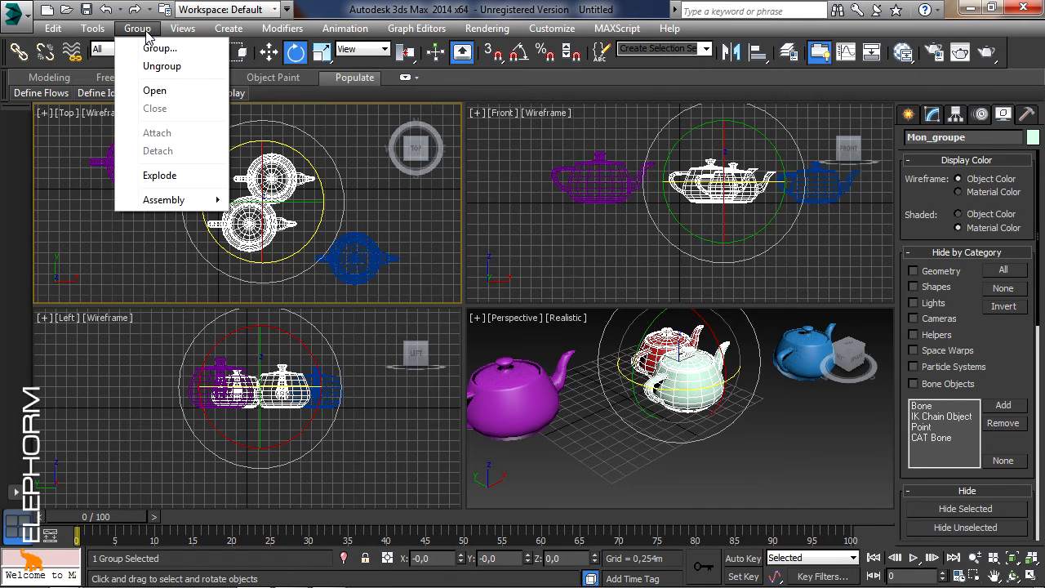
click(173, 66)
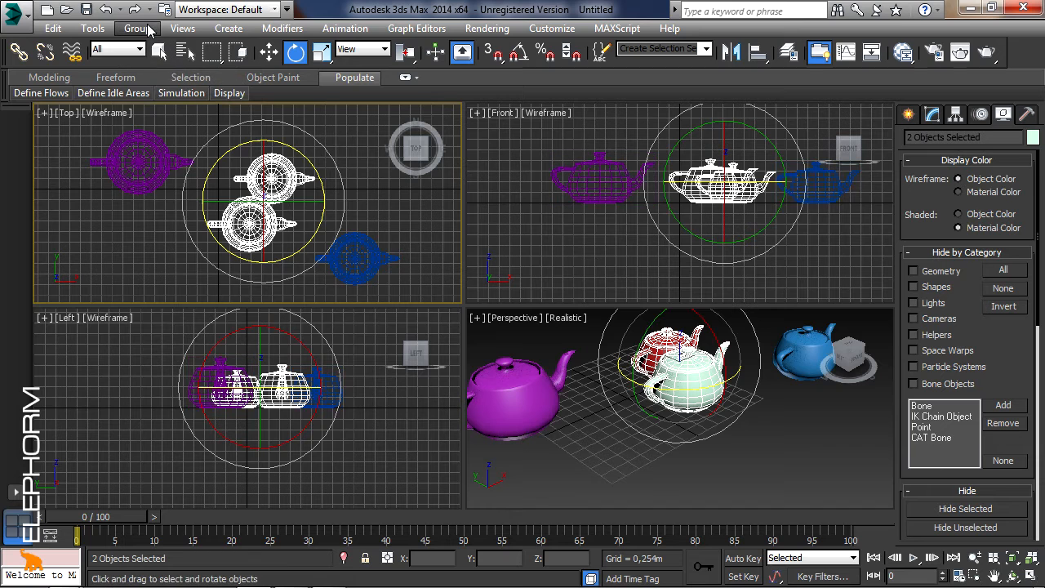
click(270, 51)
click(290, 171)
drag(307, 169, 331, 152)
Group the red, light green and blue teapots under the name Mon_groupe2.
drag(368, 292, 234, 137)
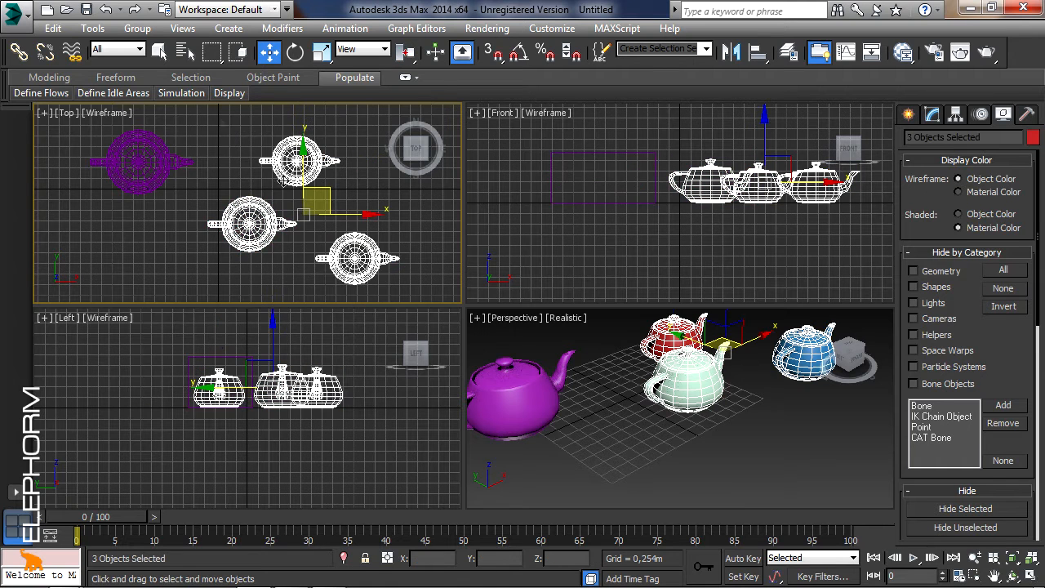
click(137, 28)
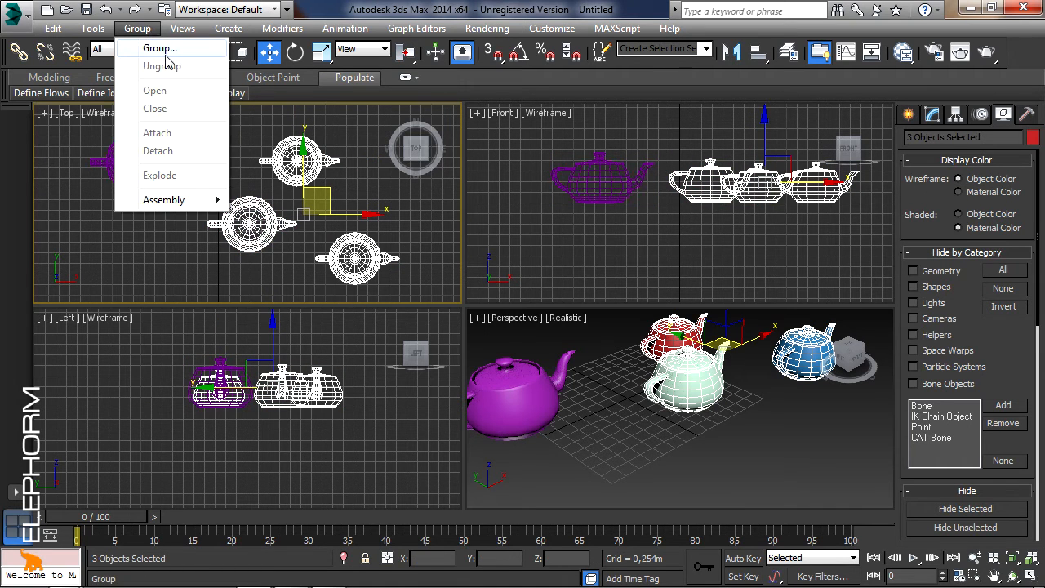
click(160, 49)
click(442, 294)
double_click(441, 294)
text(Mon_groupe2)
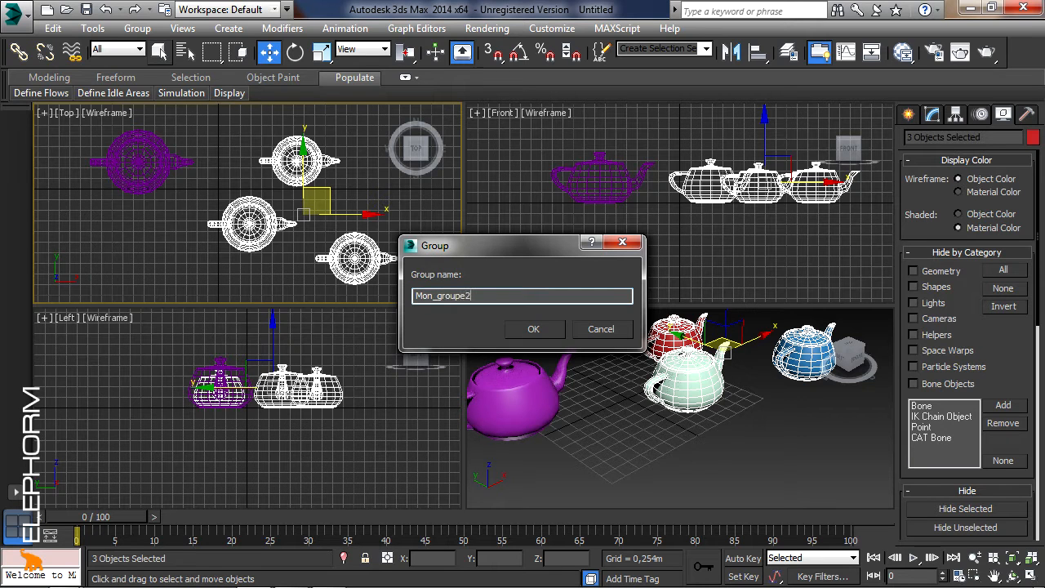
key(Return)
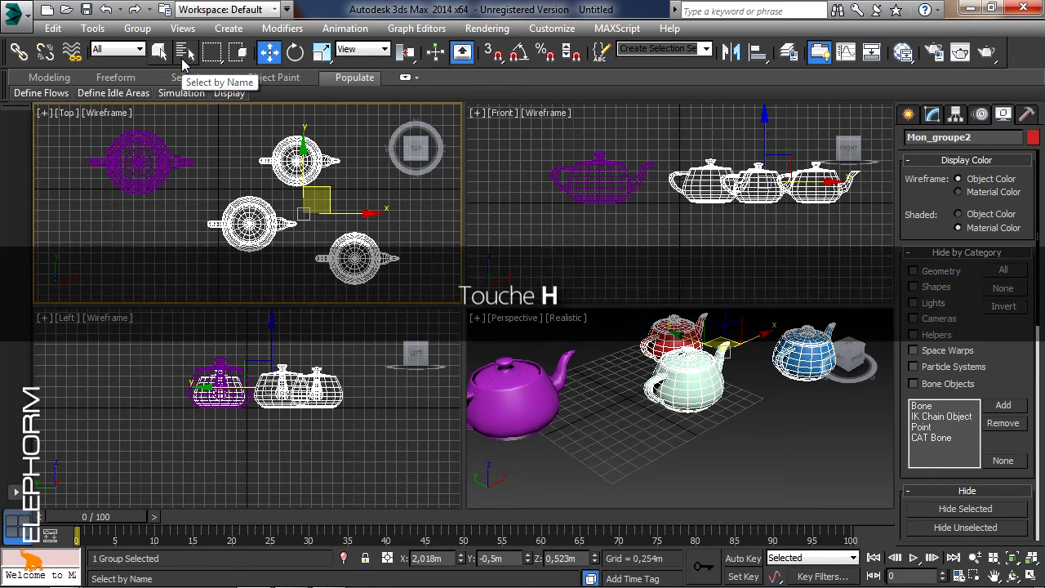
Select Teapot001 by name from the list of scene objects.
key(h)
drag(579, 84, 643, 107)
click(542, 204)
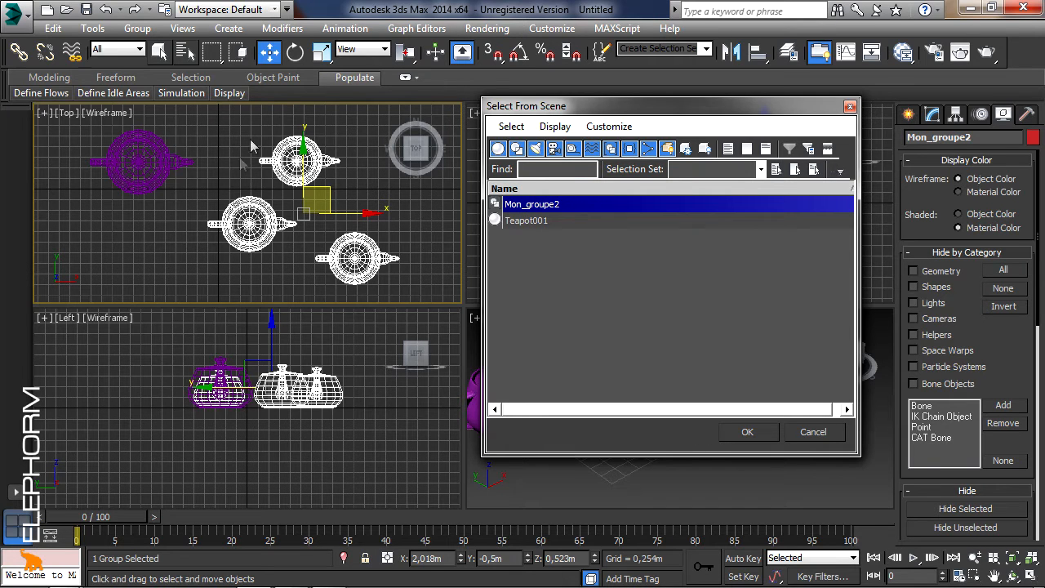
click(549, 222)
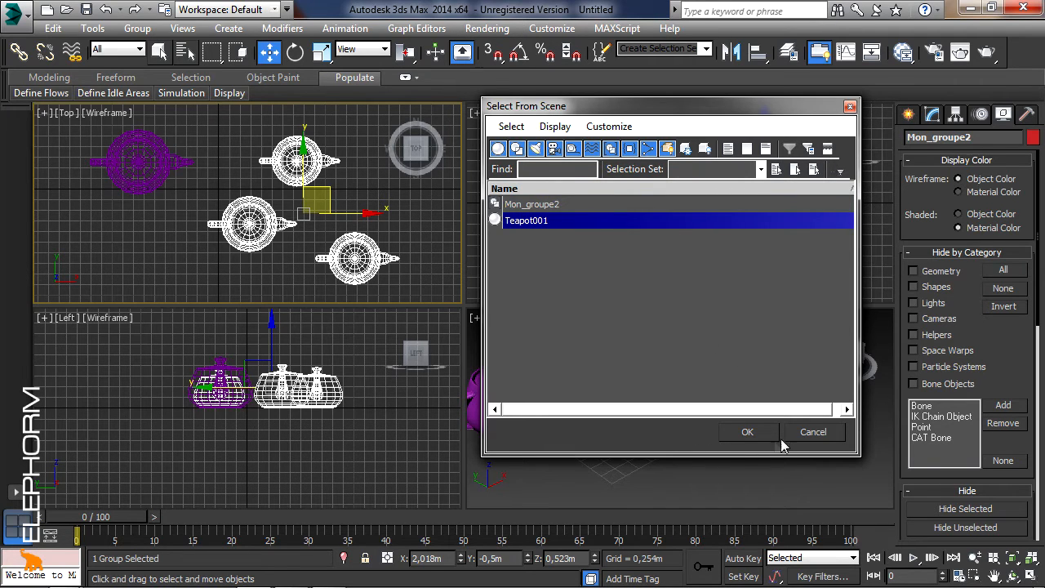
click(747, 432)
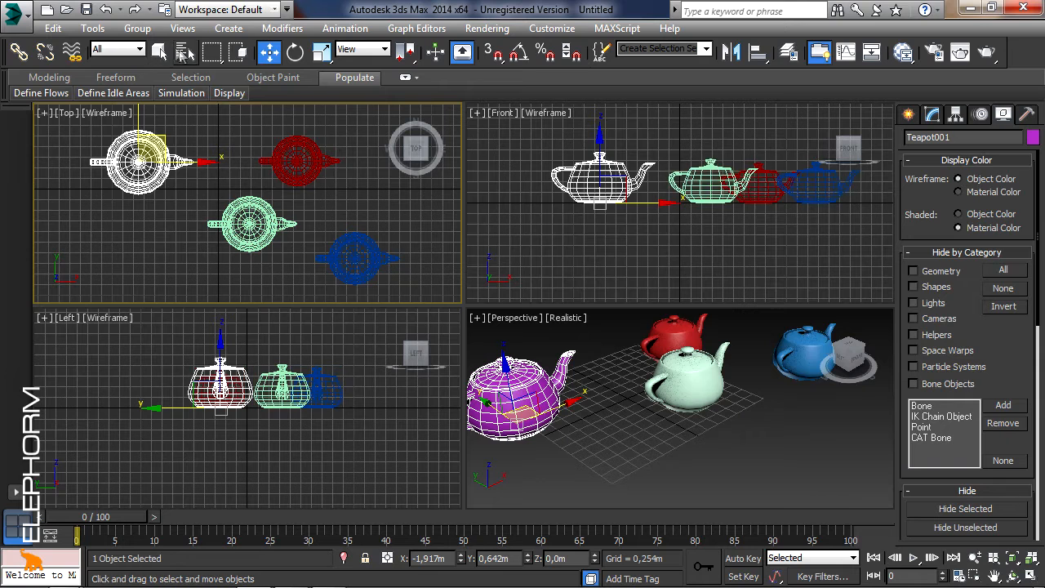
Select Mon_groupe2 by name, and review the scene object list once more.
key(h)
click(561, 205)
click(747, 432)
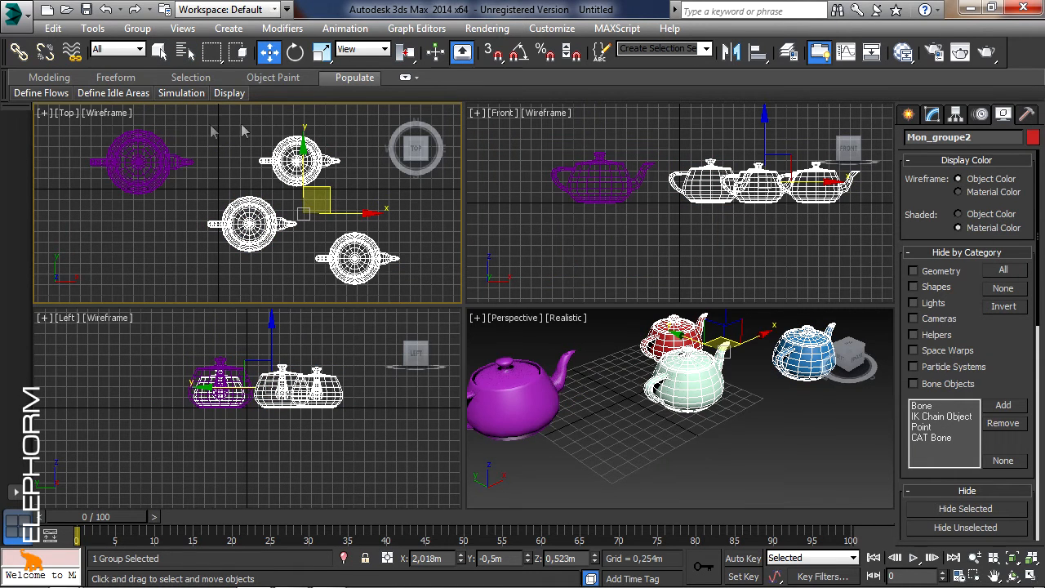
click(187, 52)
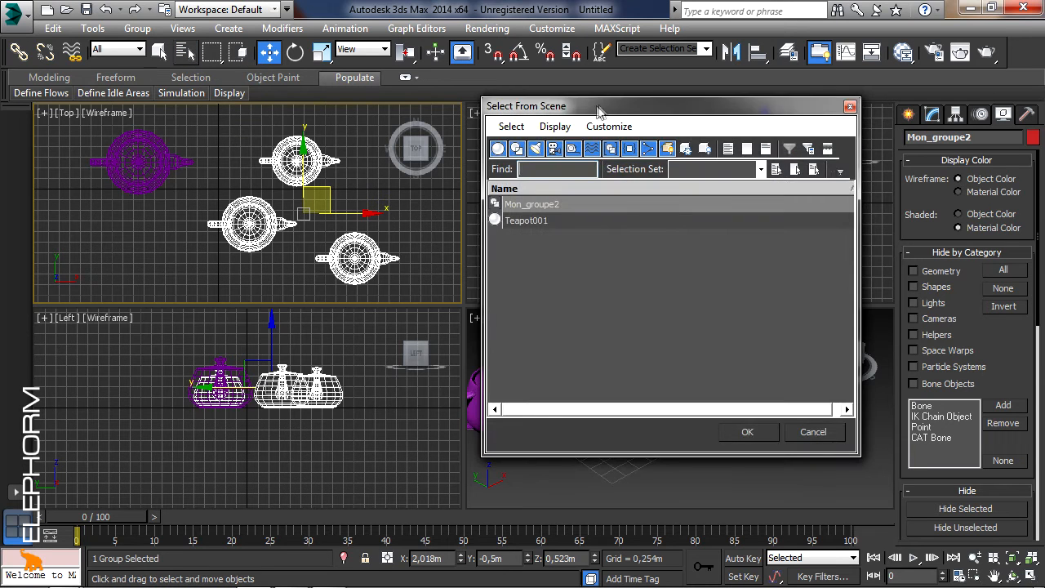
drag(598, 112, 500, 122)
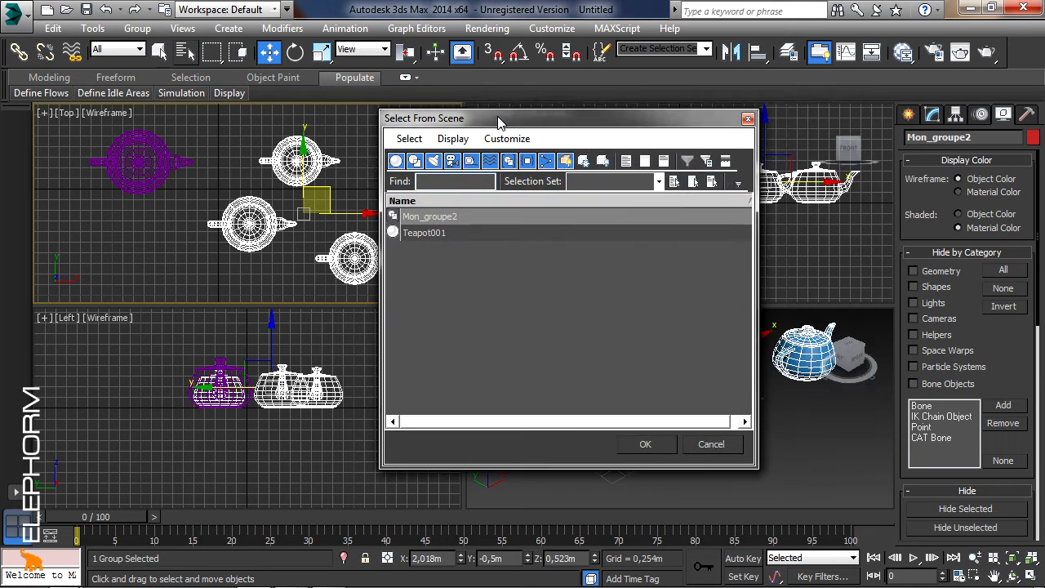
click(635, 441)
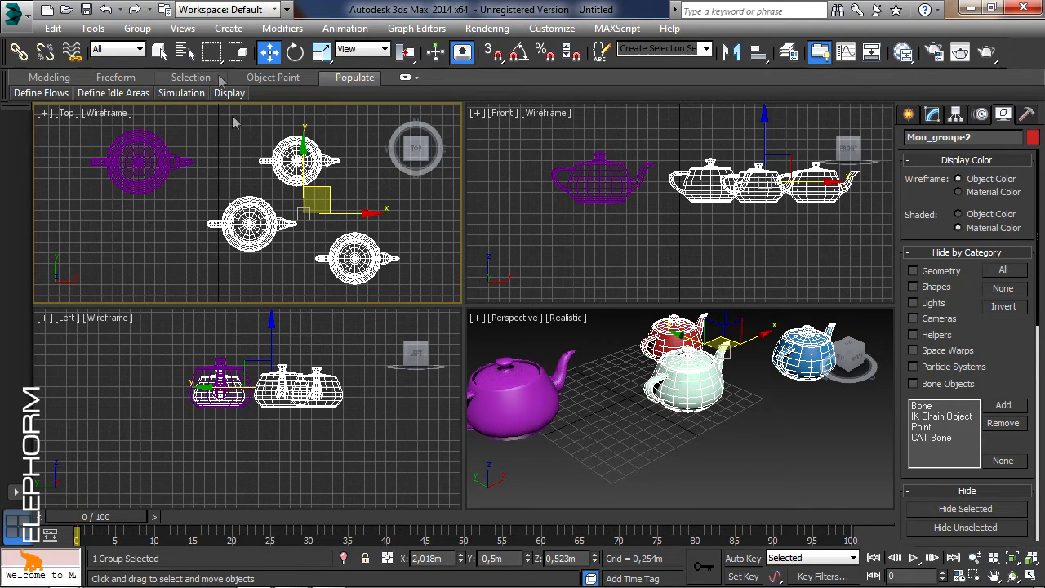
Attach the purple teapot to Mon_groupe2 and move the enlarged group to about X 1.47 m, Y -1.03 m in the Top view.
click(138, 28)
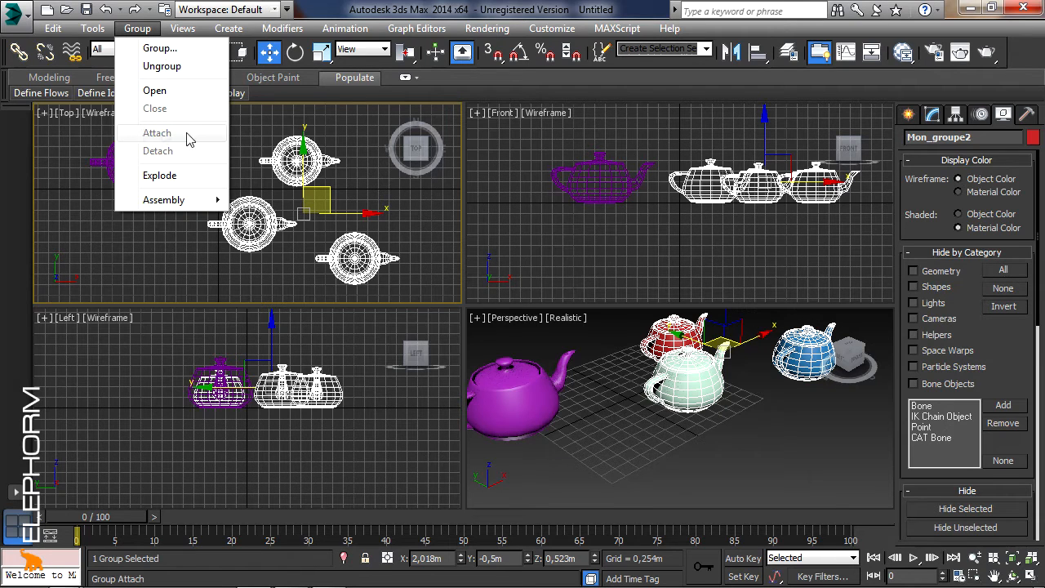
click(347, 133)
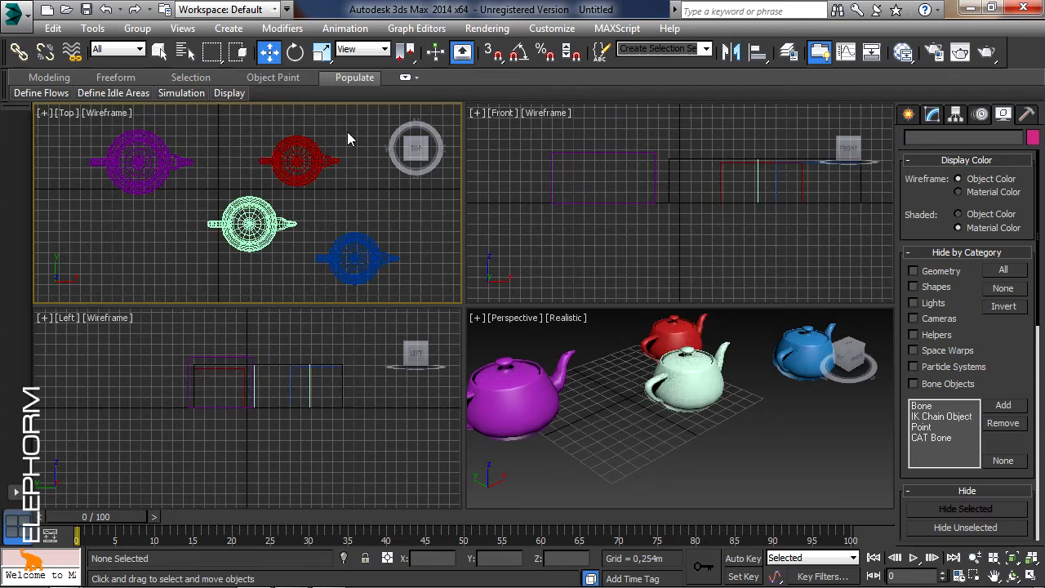
click(163, 160)
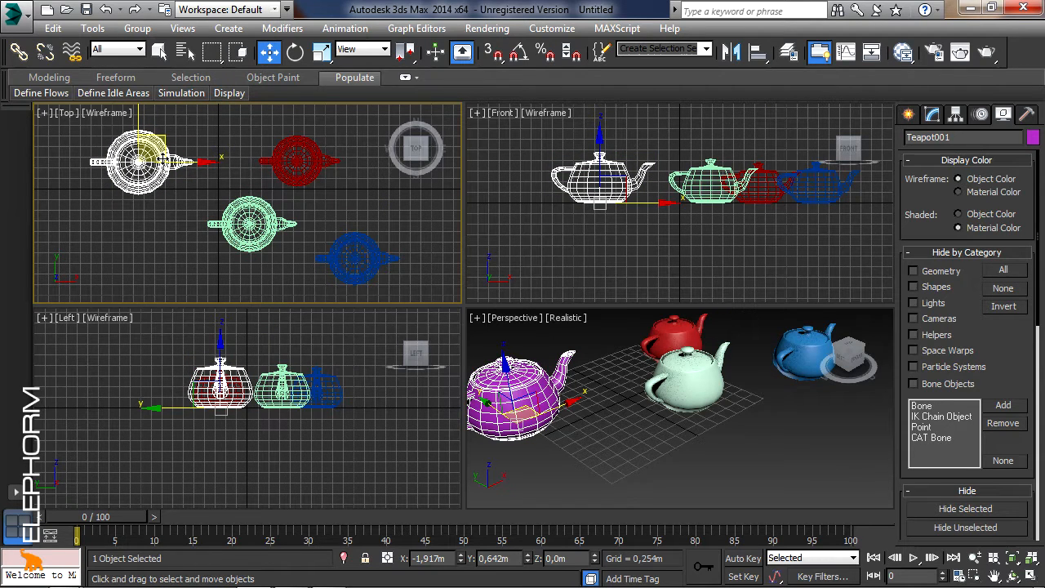
click(137, 28)
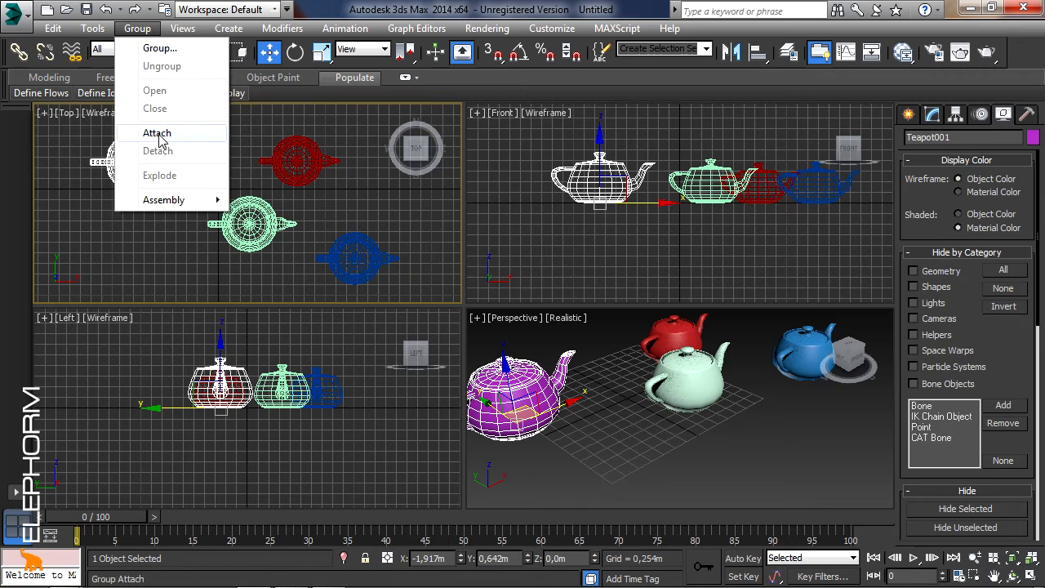
click(158, 134)
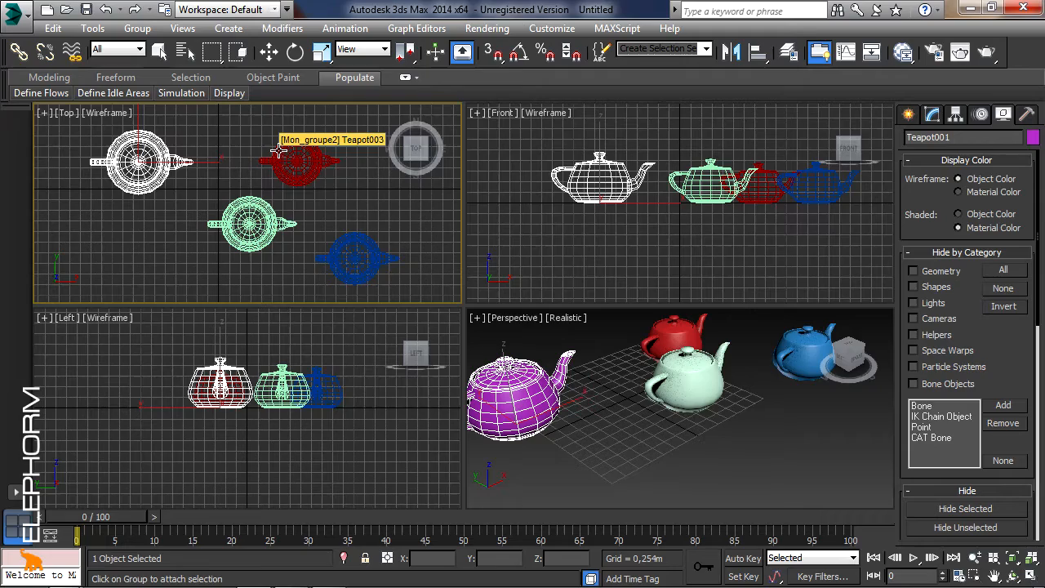
click(278, 151)
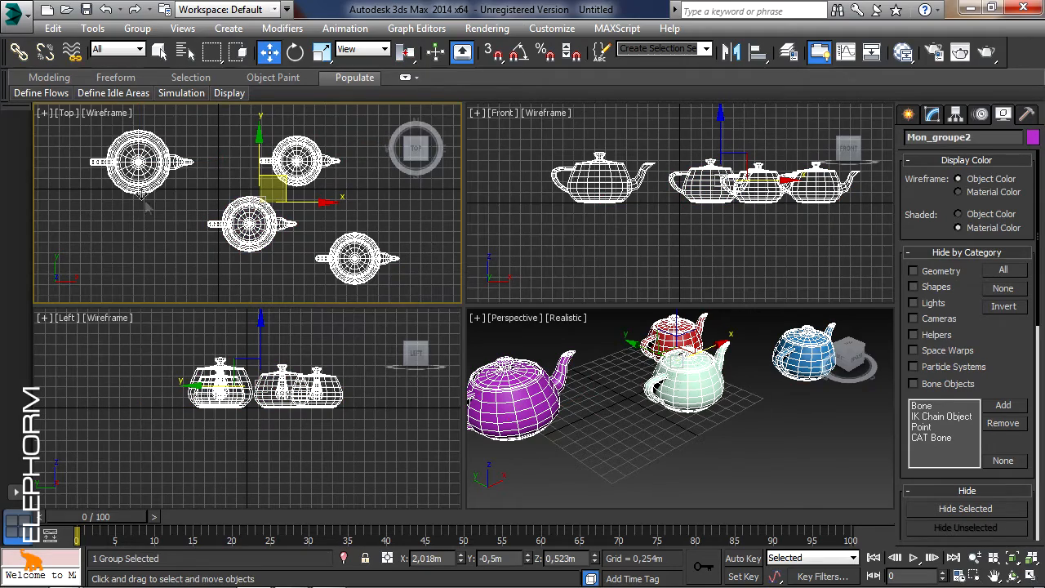
mouse_move(260, 189)
mouse_down()
mouse_move(270, 209)
mouse_move(261, 193)
mouse_move(256, 205)
mouse_up()
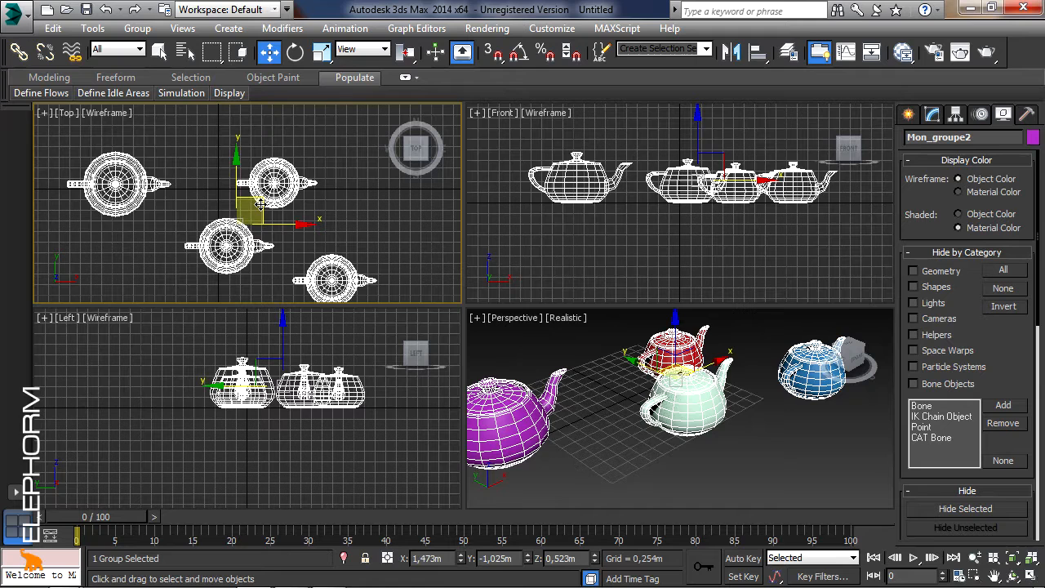
Open Mon_groupe2 so that its individual teapots can be selected, and clear the selection.
click(136, 31)
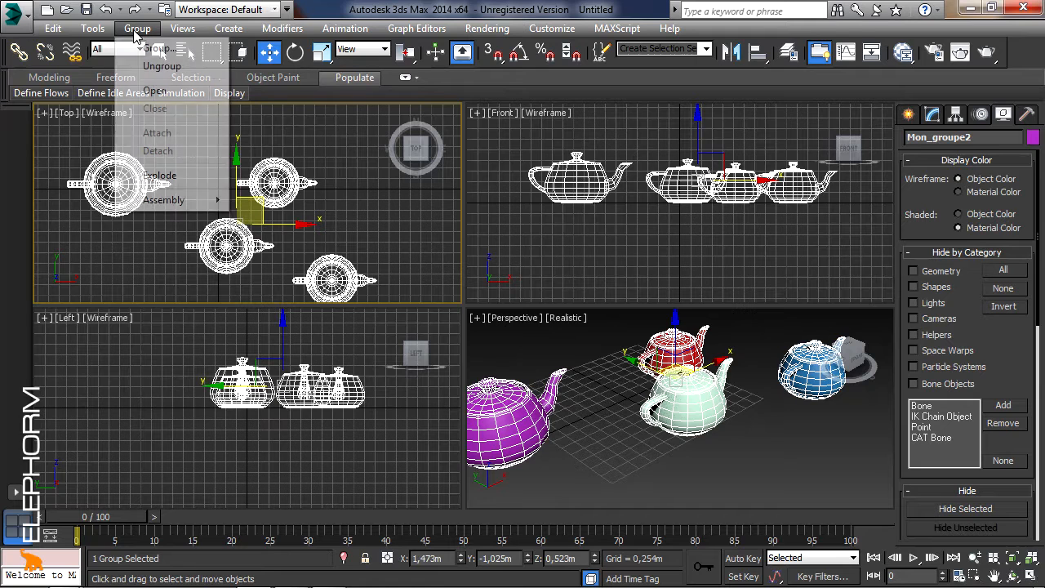
click(155, 92)
click(296, 214)
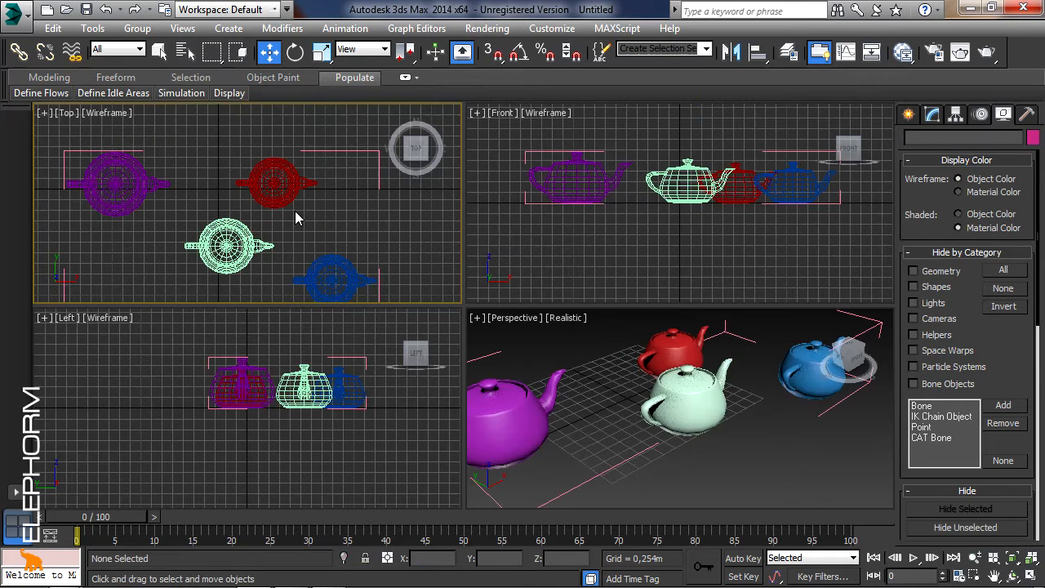
scroll(304, 200, up, 2)
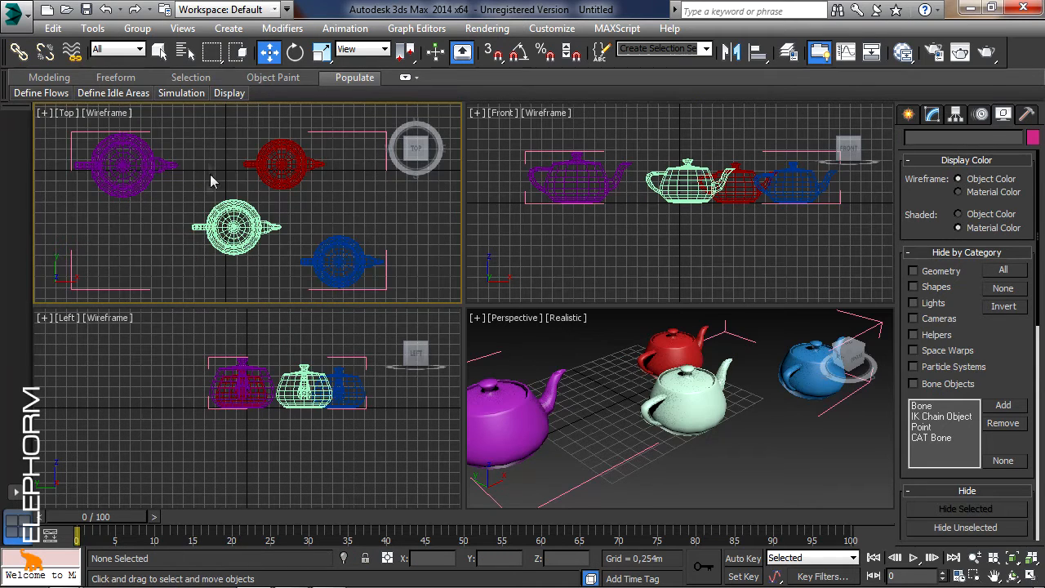
Detach the purple teapot from the open Mon_groupe2 and deselect it.
click(145, 167)
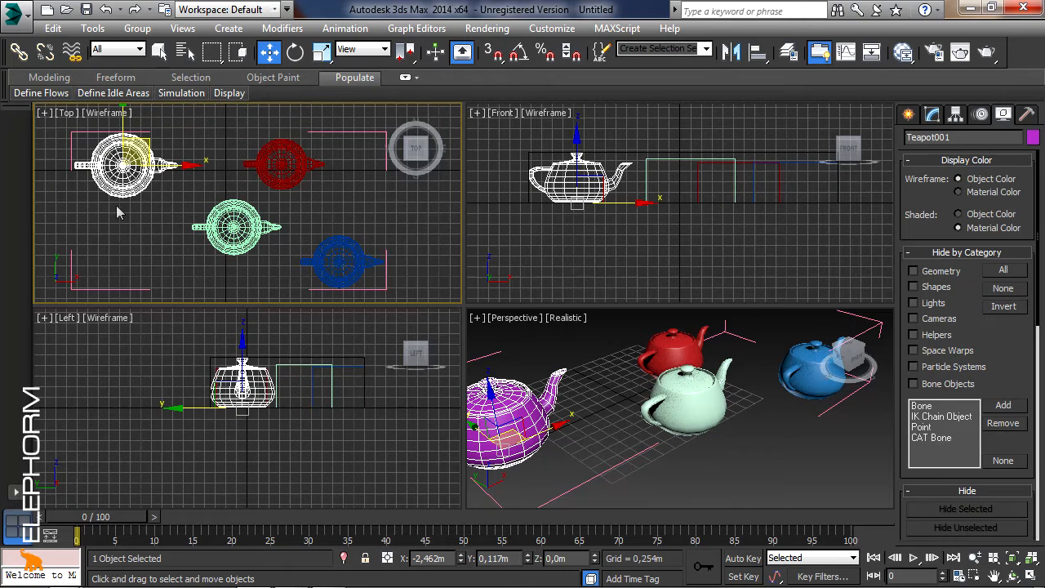
click(137, 28)
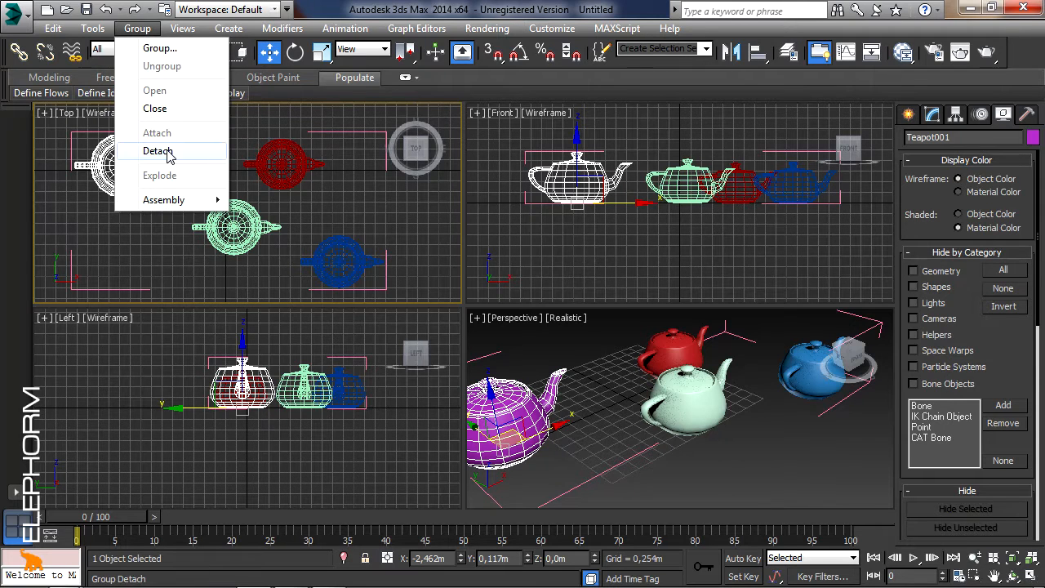
click(149, 150)
click(137, 27)
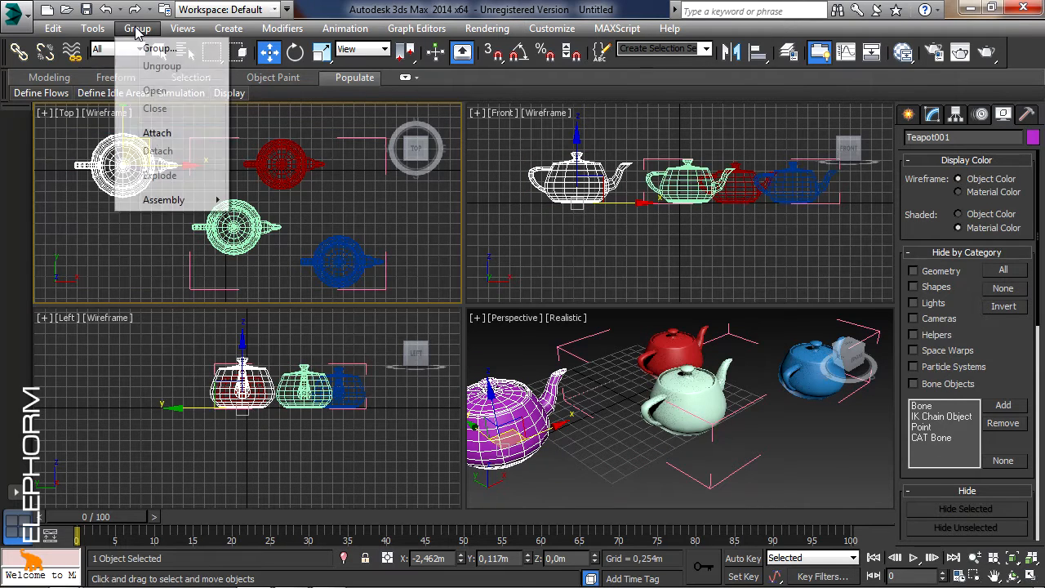
click(306, 132)
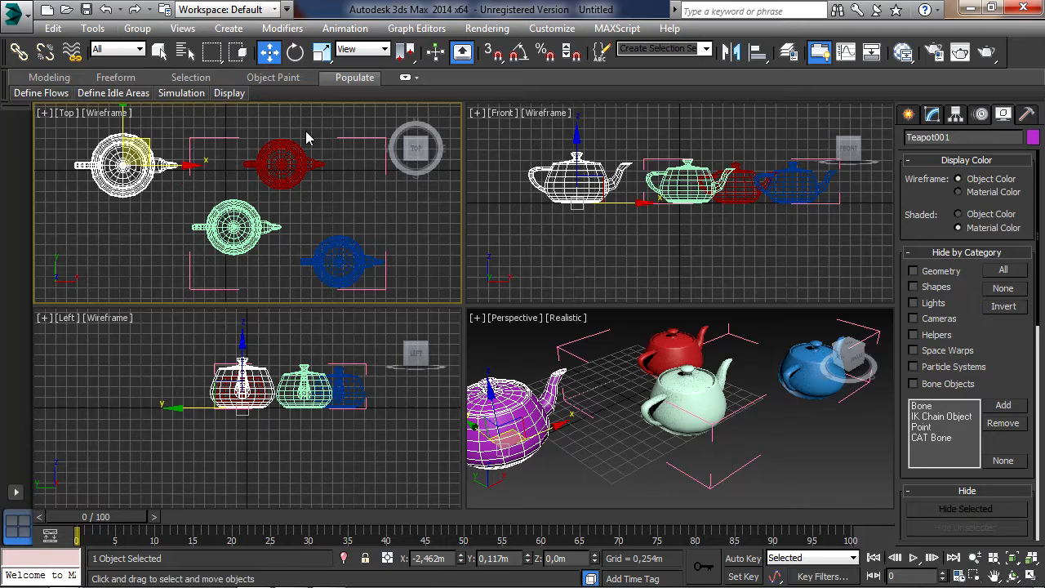
click(306, 132)
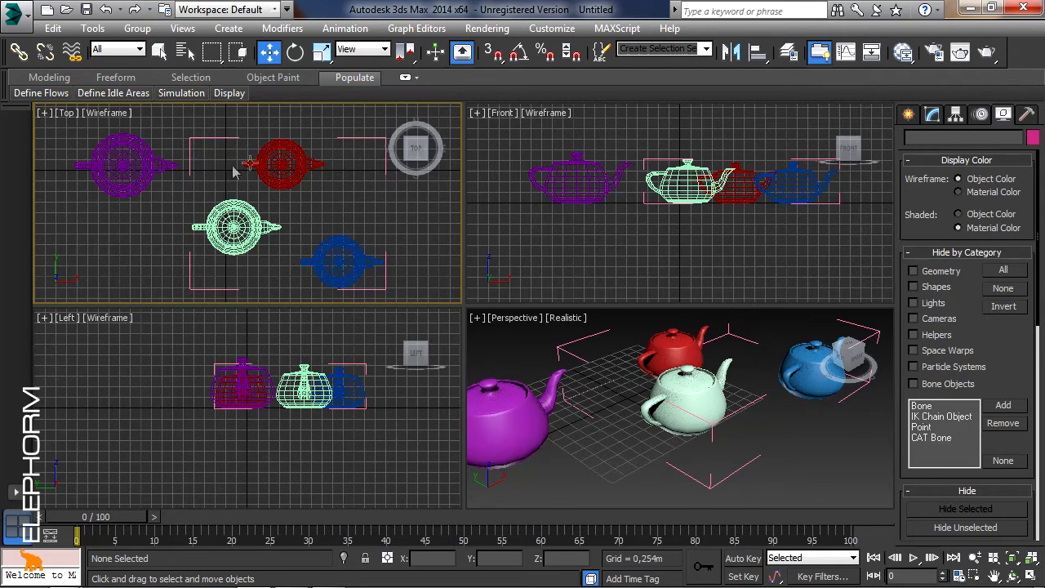
Select the red teapot inside the open Mon_groupe2 and close the group.
click(137, 29)
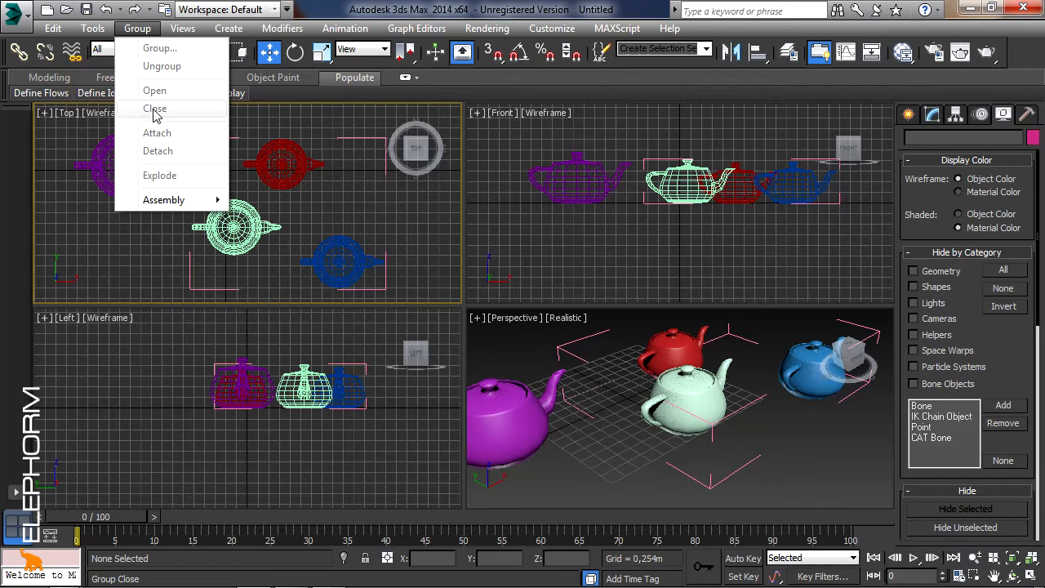
click(285, 183)
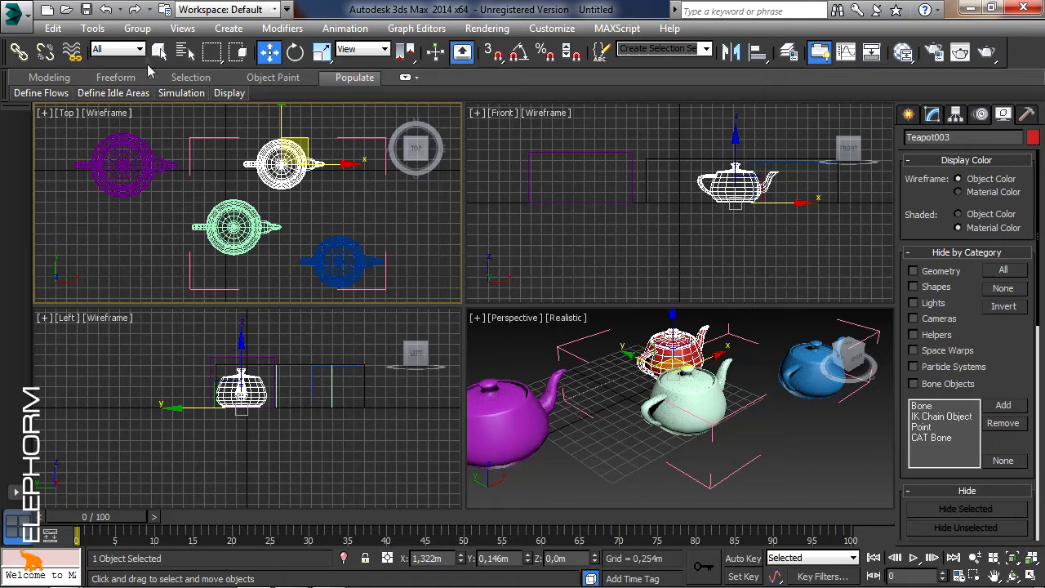
click(139, 31)
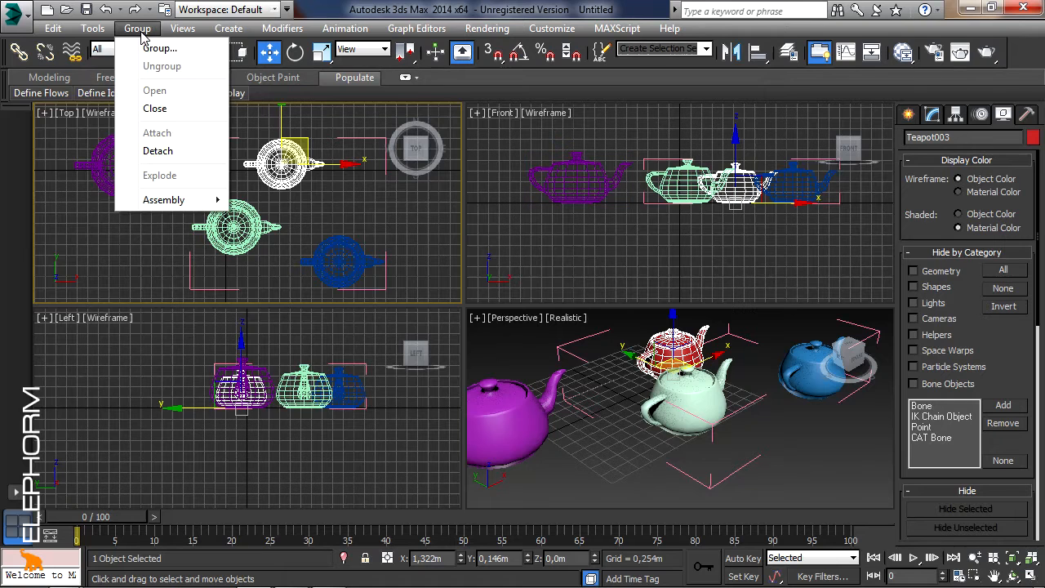
click(172, 116)
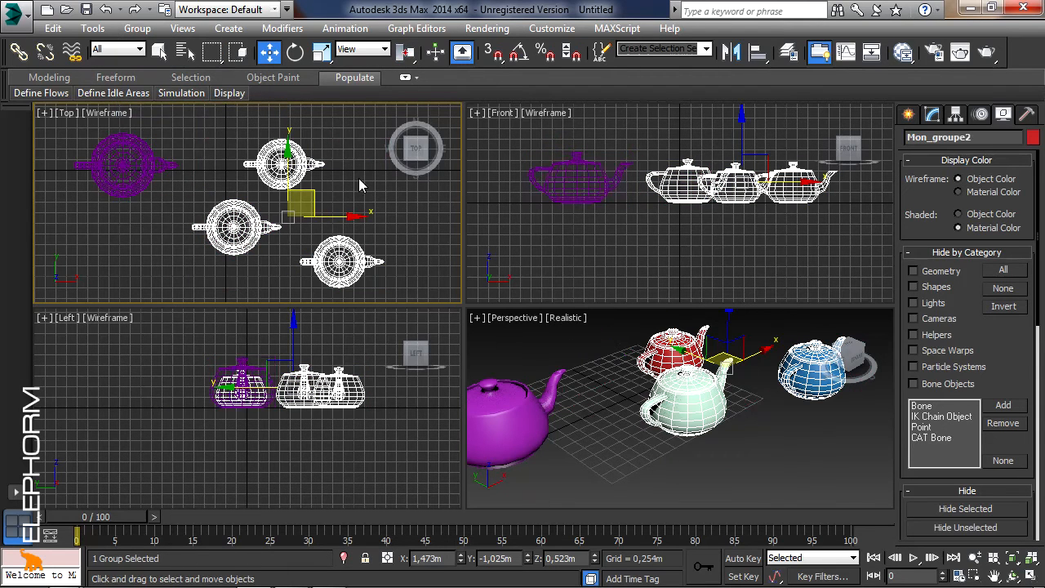
Explode Mon_groupe2 into separate teapots and clear the selection.
click(134, 29)
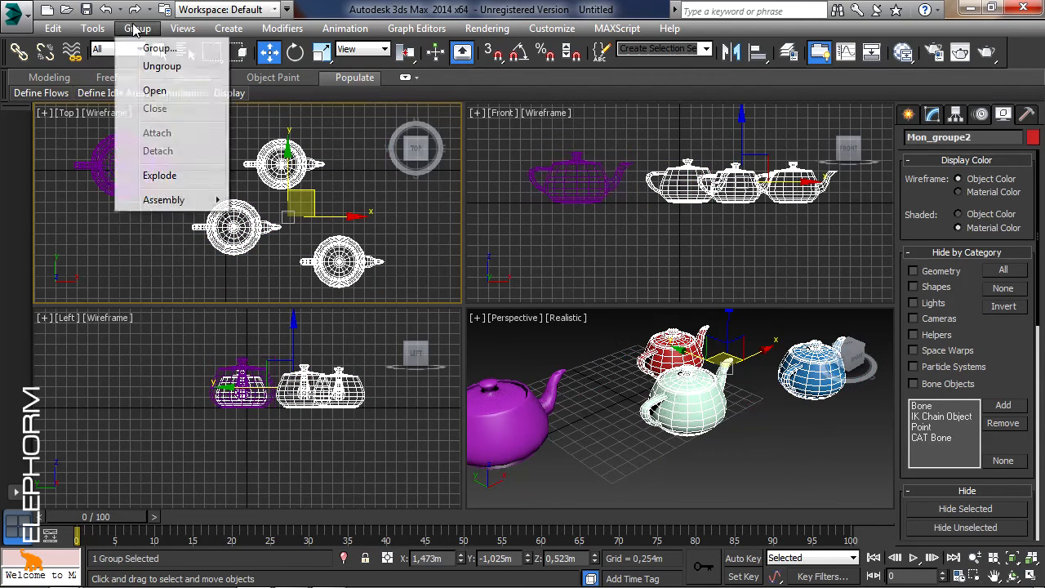
click(160, 177)
click(253, 184)
Move the blue teapot separately, the light green one to about X -0.71 m, Y -1.90 m, and the red one to about X 1.09 m, Y 0.32 m.
click(335, 259)
drag(366, 245, 394, 236)
drag(246, 215, 209, 237)
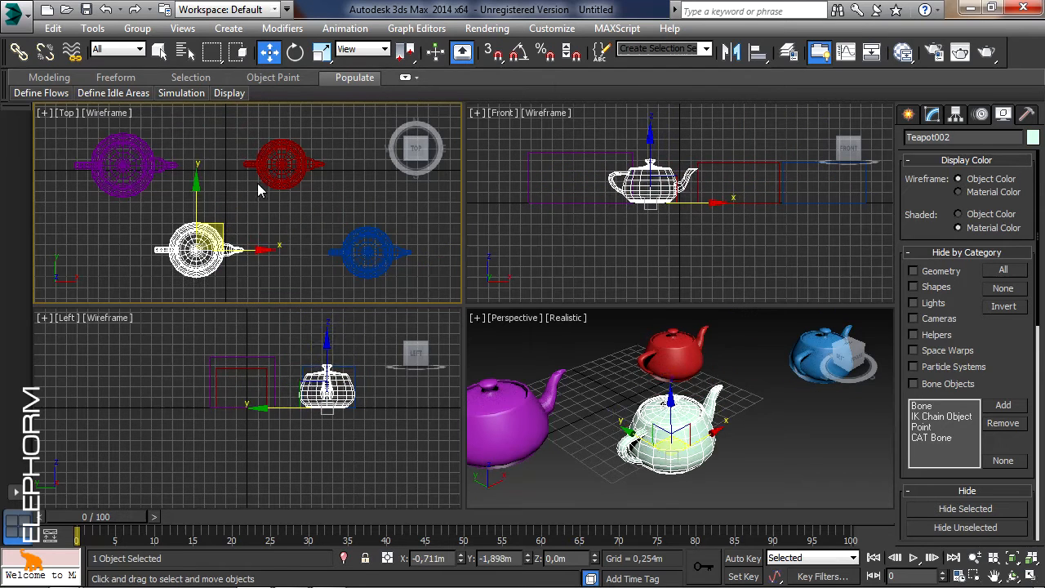
click(267, 174)
drag(305, 145, 294, 137)
click(133, 29)
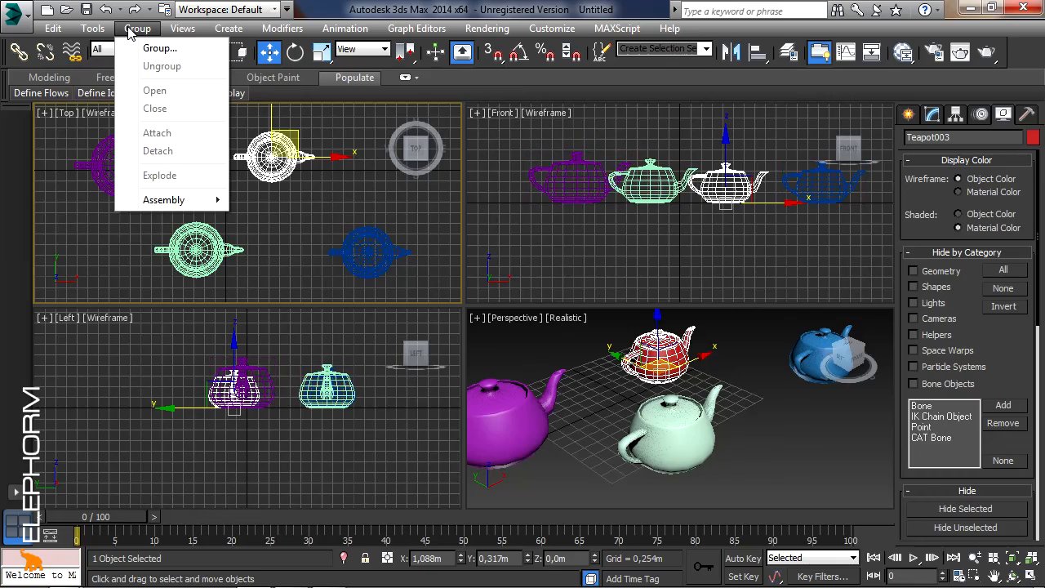